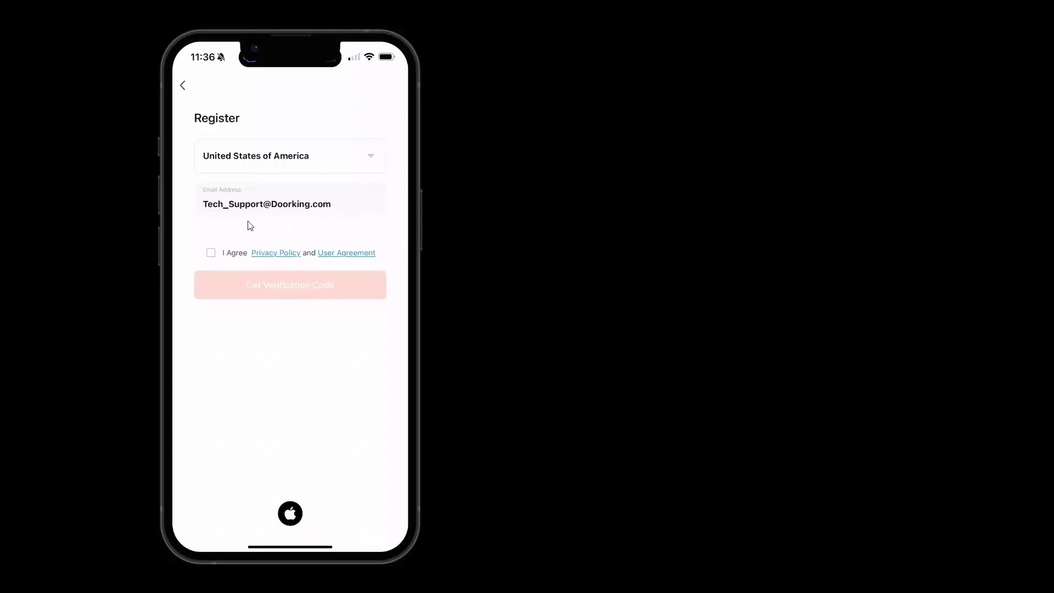
Step: Agree to the DKS Smart Connect privacy policy and user agreement
{"action": "left_click", "coordinate": [212, 261]}
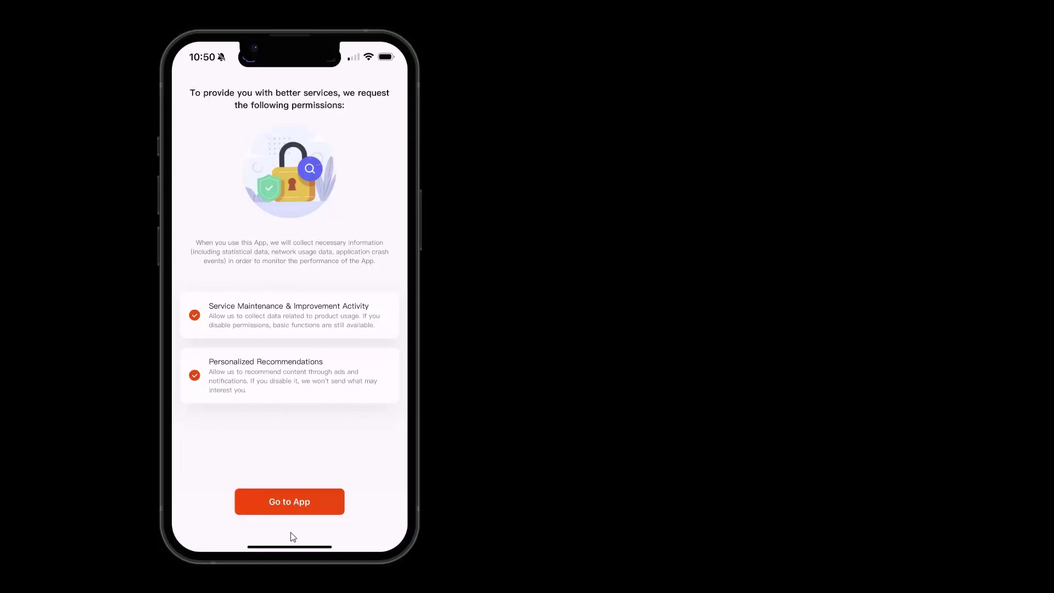
Step: Accept the service maintenance and personalized recommendation permissions to enter the app
{"action": "left_click", "coordinate": [289, 501]}
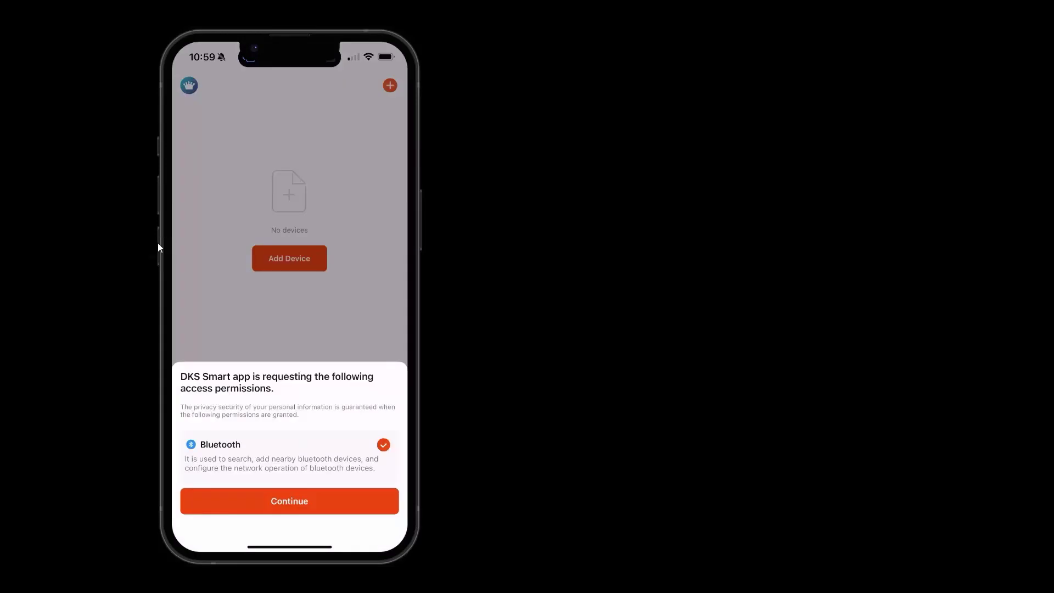